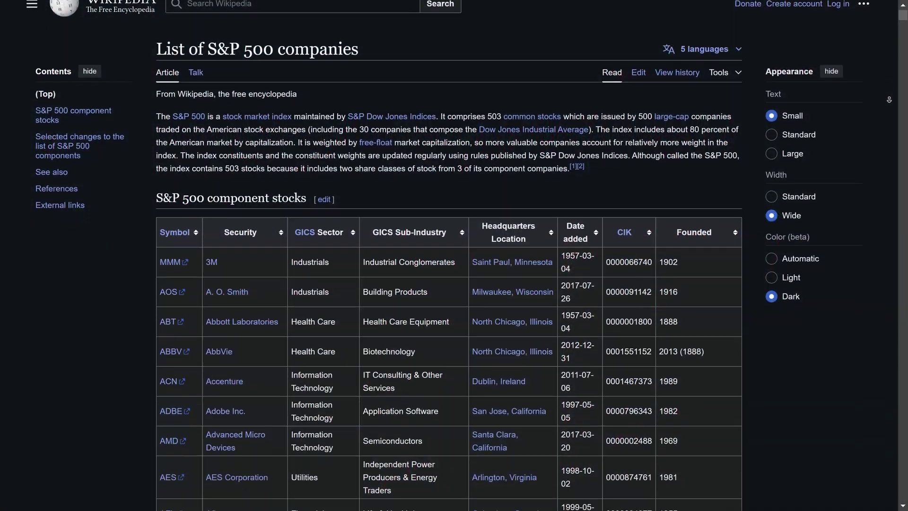
Scroll down through Wikipedia's S&P 500 component stocks table
scroll(889, 100, "down", 4)
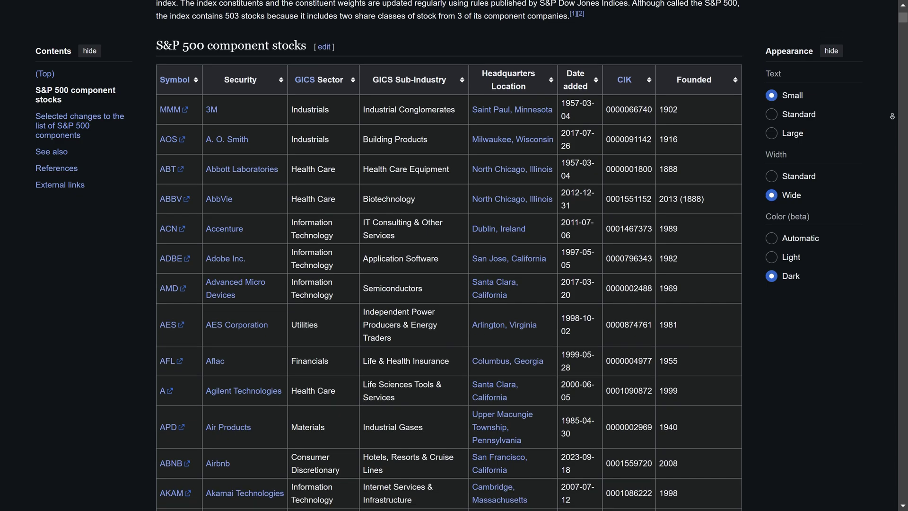
scroll(891, 115, "down", 4)
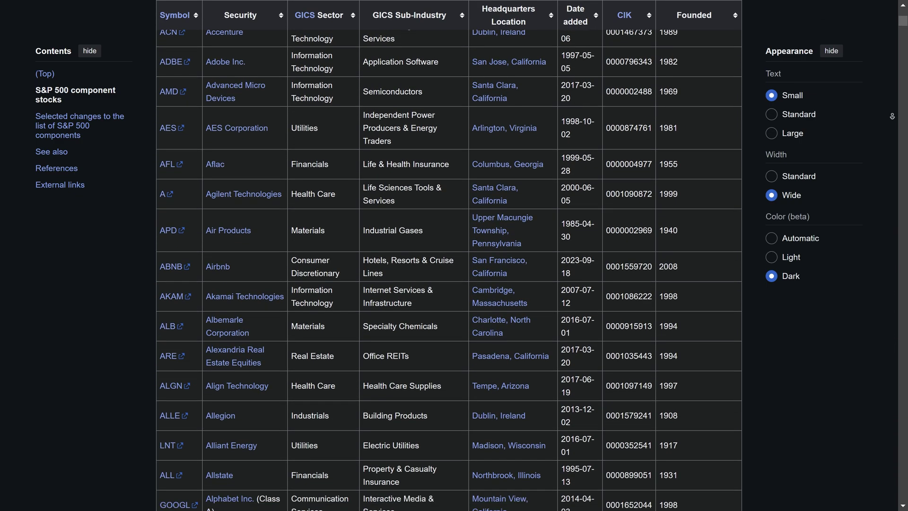
scroll(892, 116, "down", 4)
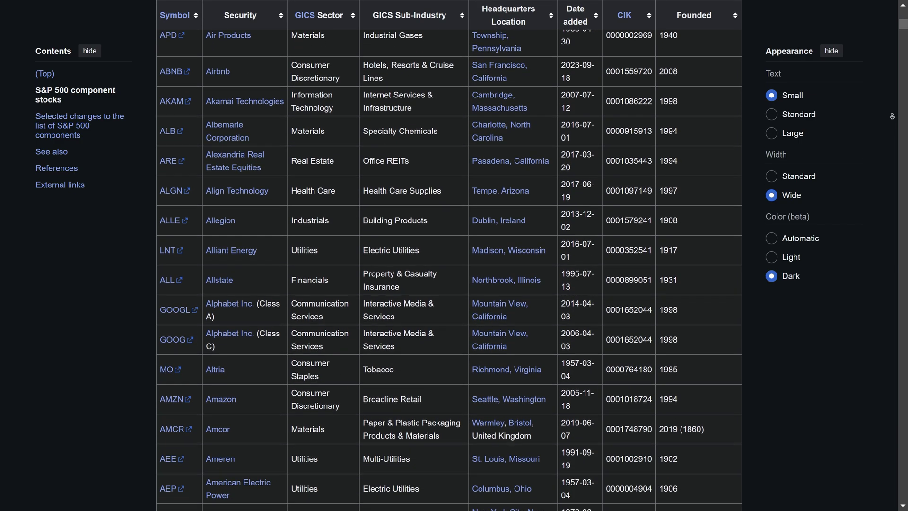
scroll(892, 116, "down", 4)
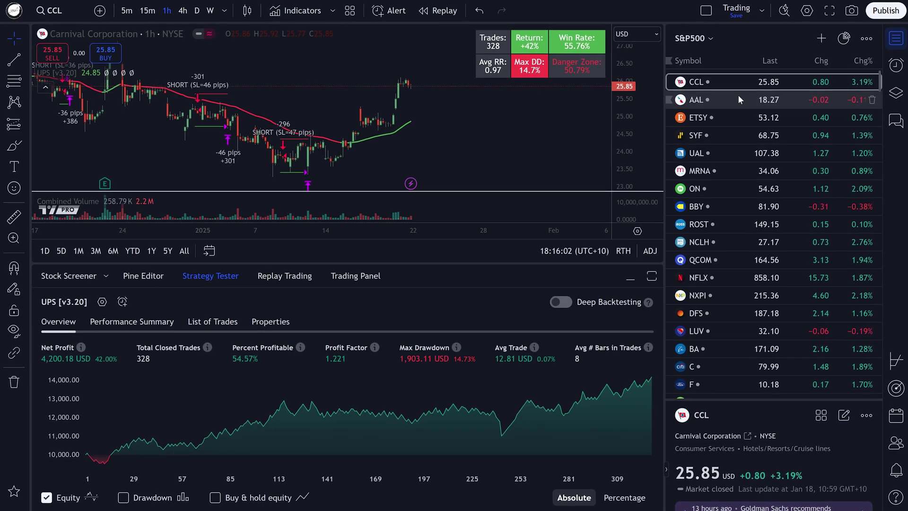
Step the watchlist from CCL to AAL and then ETSY, reviewing each backtest
key("Down")
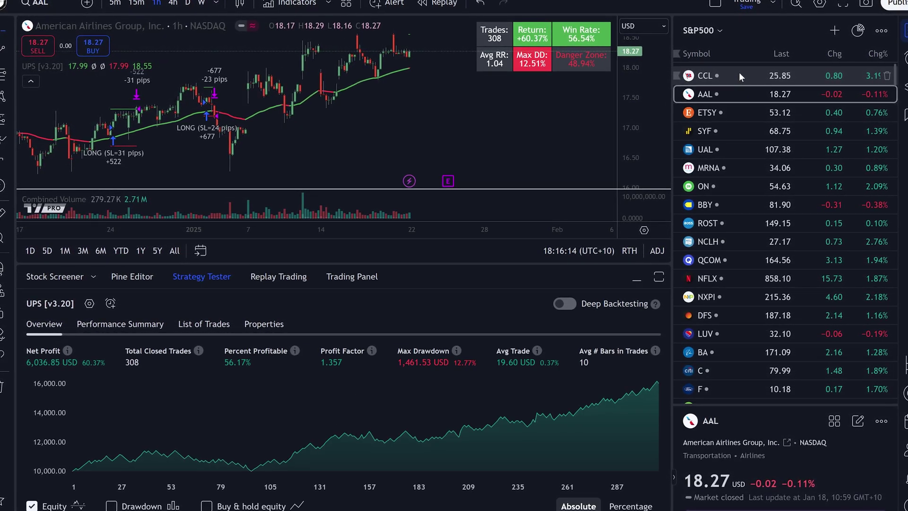
key("Down")
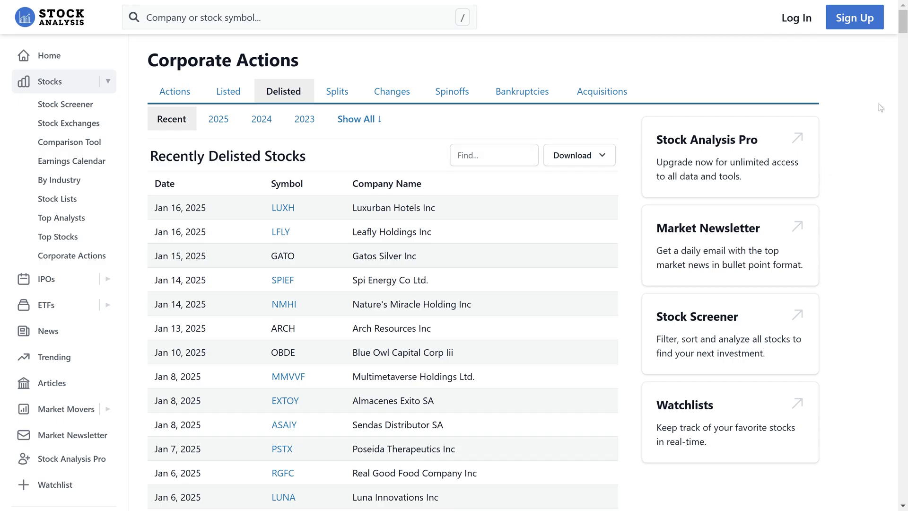
Scroll down the Recently Delisted Stocks list on Stock Analysis
scroll(876, 123, "down", 1)
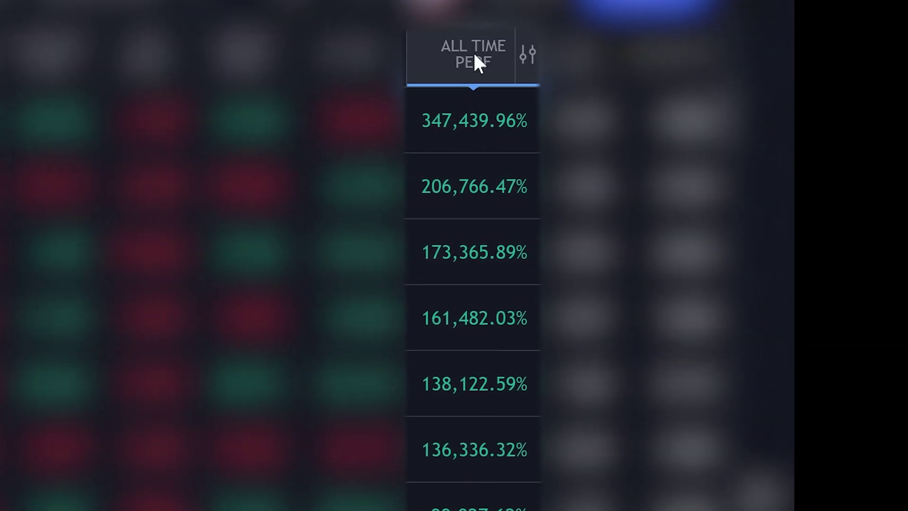
Sort the screener ascending by All Time Perf and scroll through the -100.00% losers
left_click(473, 52)
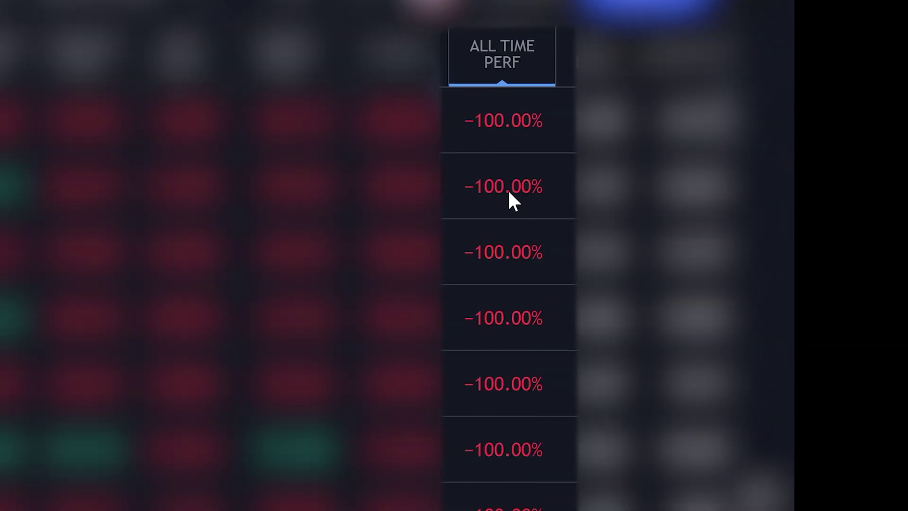
scroll(537, 291, "down", 5)
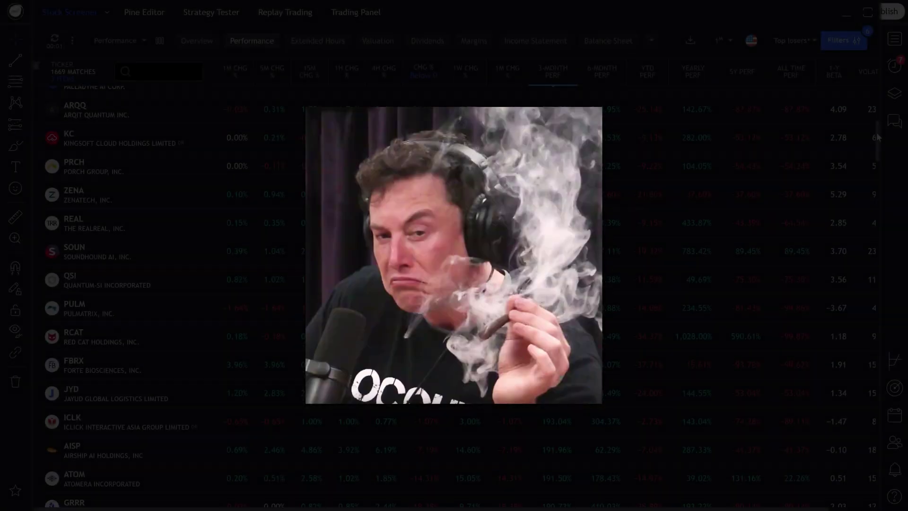
left_click_drag(876, 132, 869, 298)
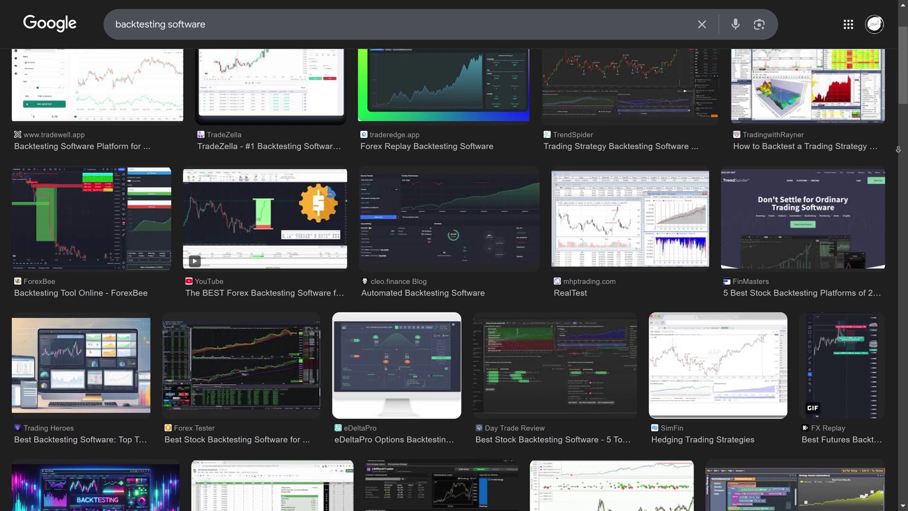
Scroll down the Google Images results for 'backtesting software'
scroll(454, 265, "down", 7)
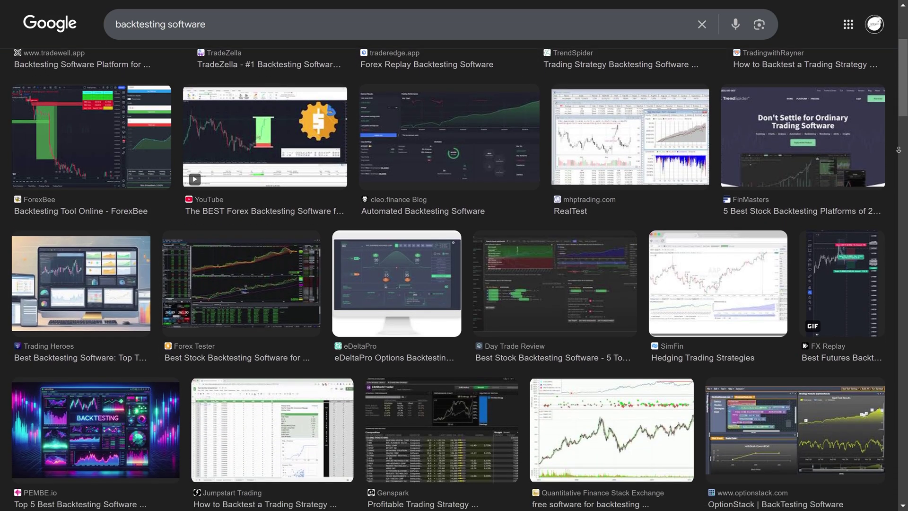
scroll(454, 265, "down", 7)
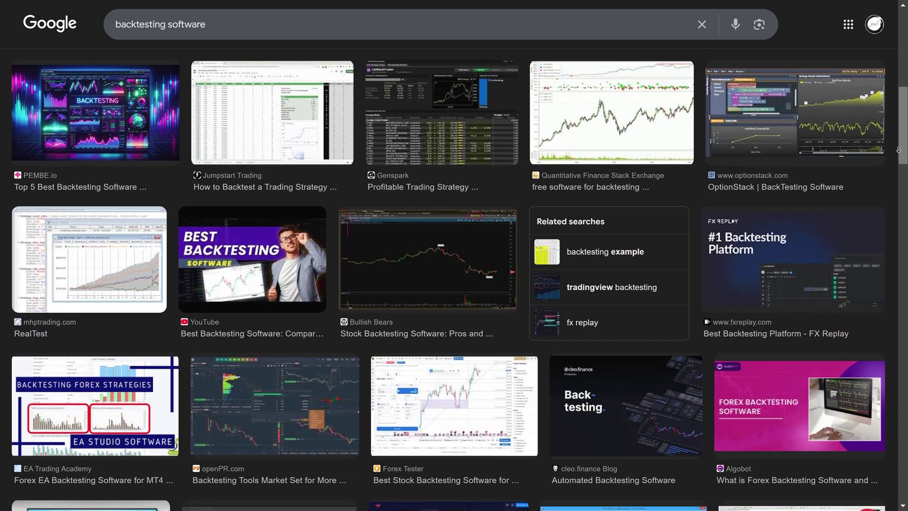
scroll(454, 265, "down", 5)
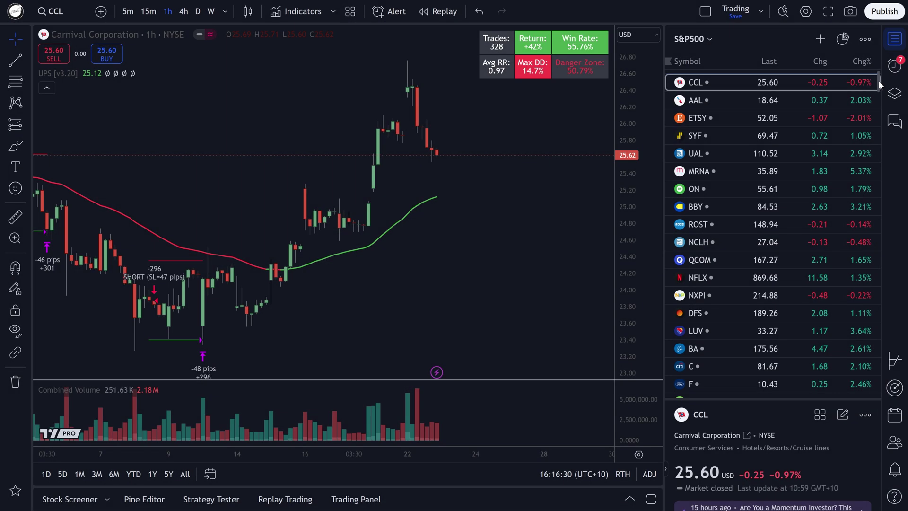
left_click_drag(878, 80, 880, 163)
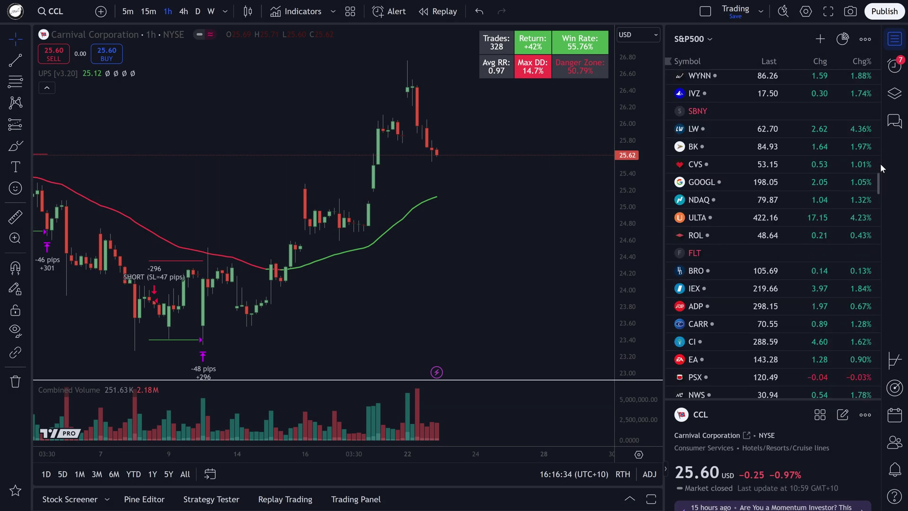
Load SBNY from the S&P500 watchlist onto the chart
left_click(694, 111)
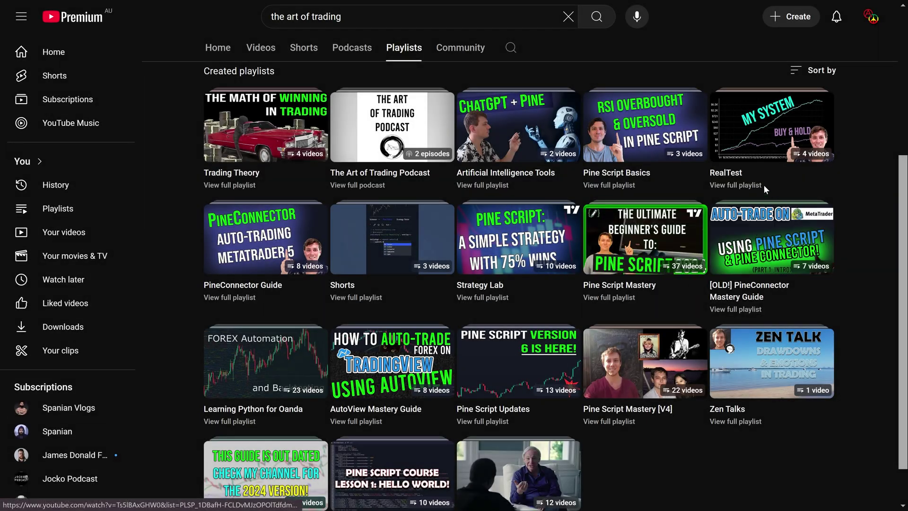
Play all of the RealTest playlist and jump to video 3, the 75%+ win rate SPY strategy
left_click(752, 118)
left_click(70, 388)
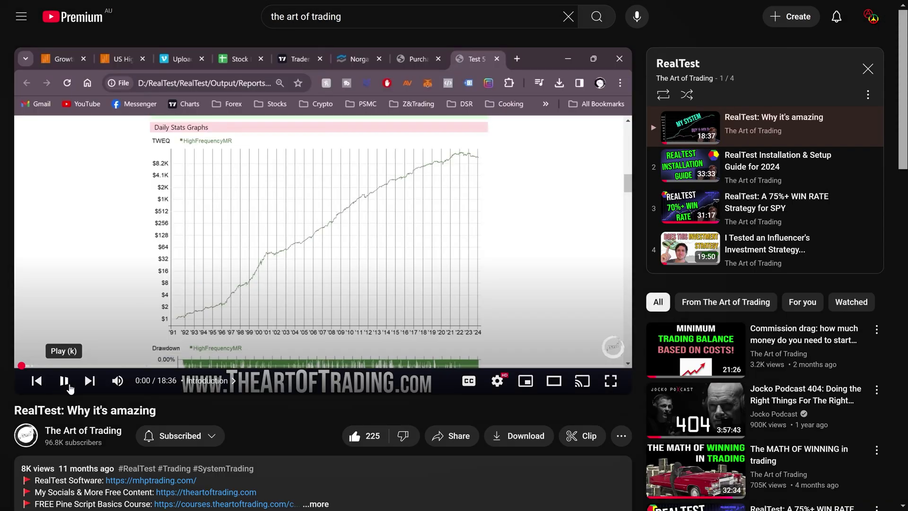
left_click(826, 201)
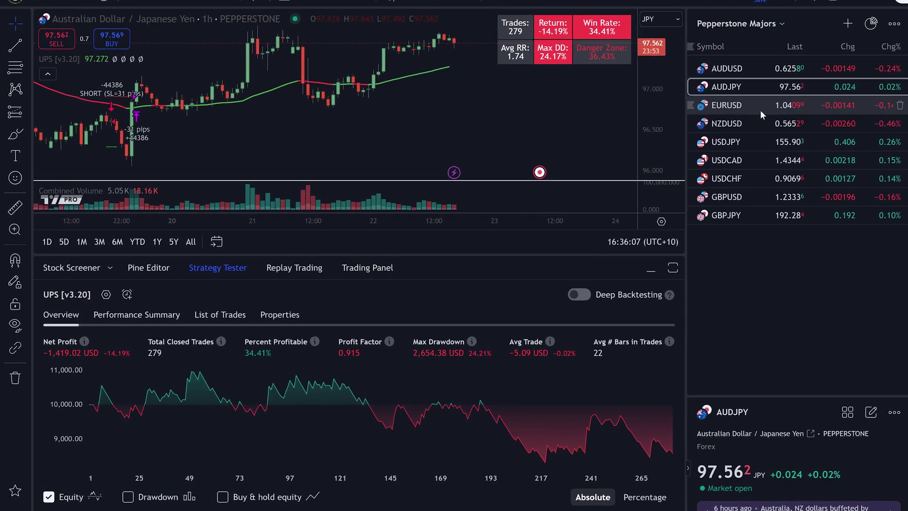
Cycle the chart and backtest through EURUSD, USDJPY and GBPJPY, then open CoinMarketCap's Filters
left_click(749, 101)
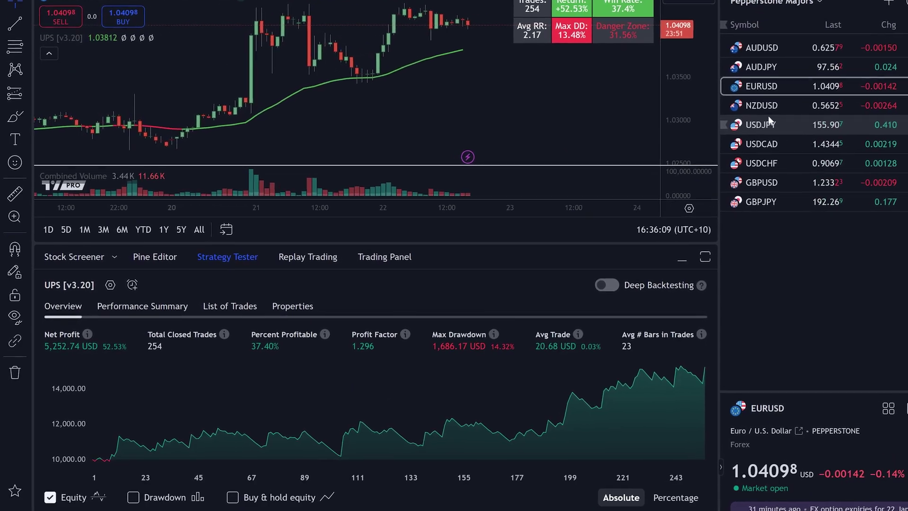
left_click(787, 120)
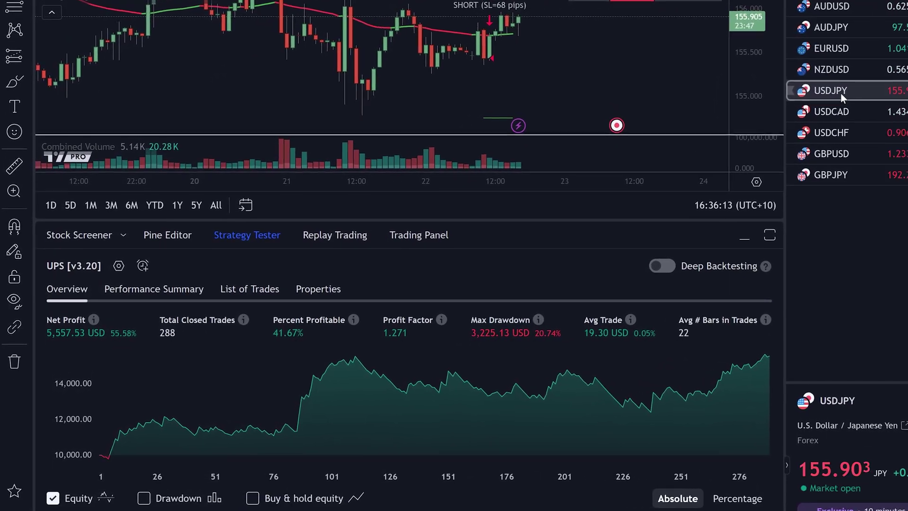
left_click(870, 170)
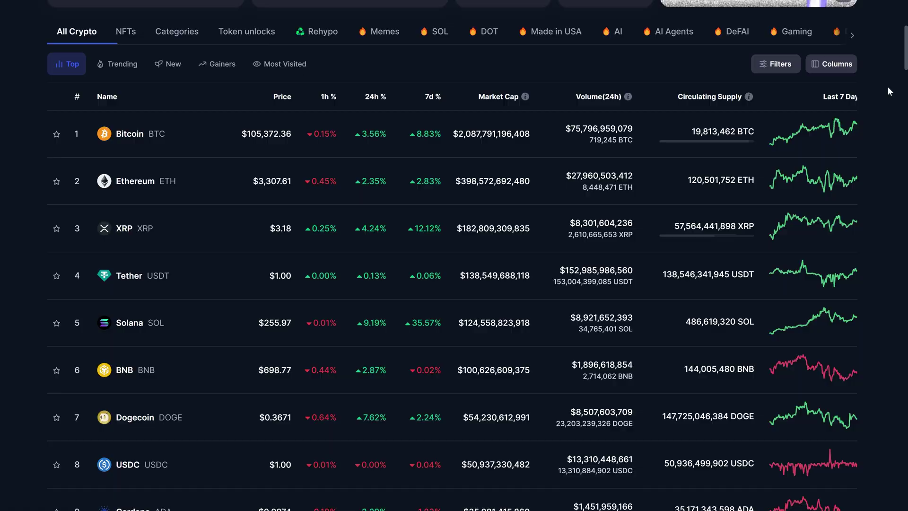
left_click(766, 70)
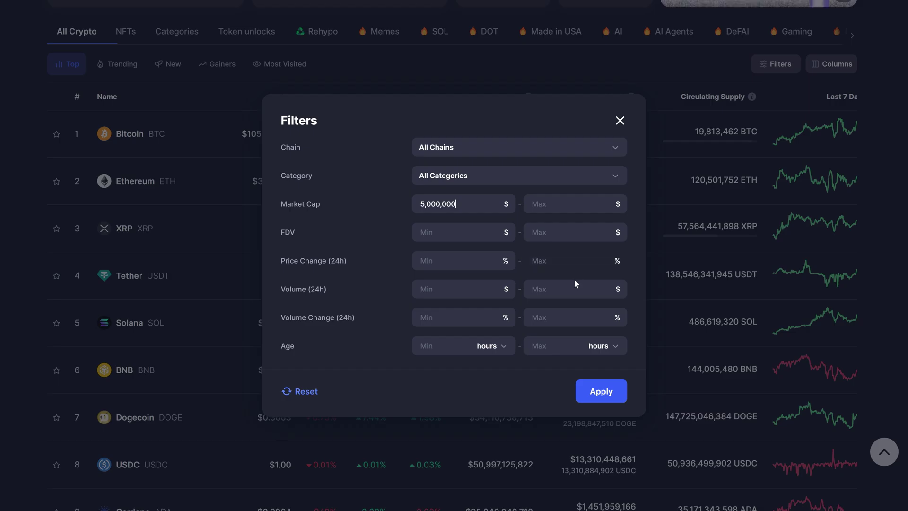
Apply the 5,000,000 minimum market cap filter and scroll the coin list
left_click(601, 391)
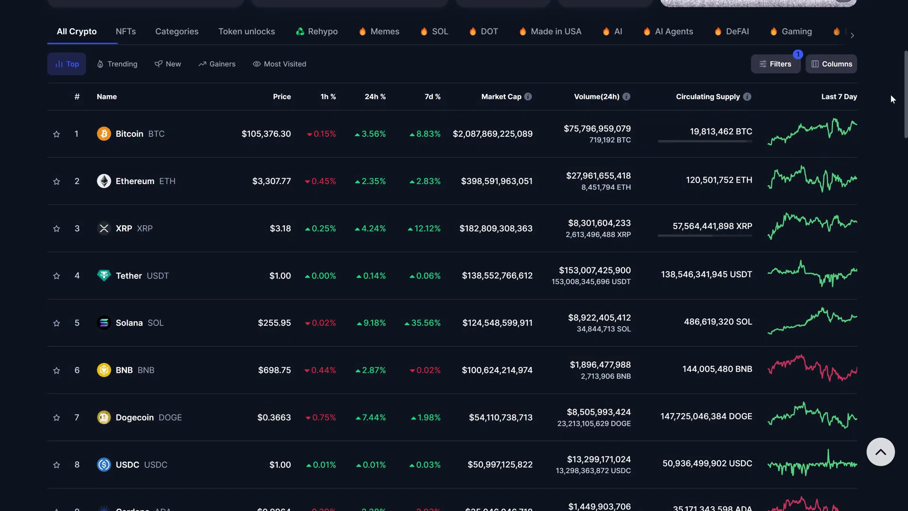
scroll(608, 393, "down", 2)
scroll(454, 255, "down", 7)
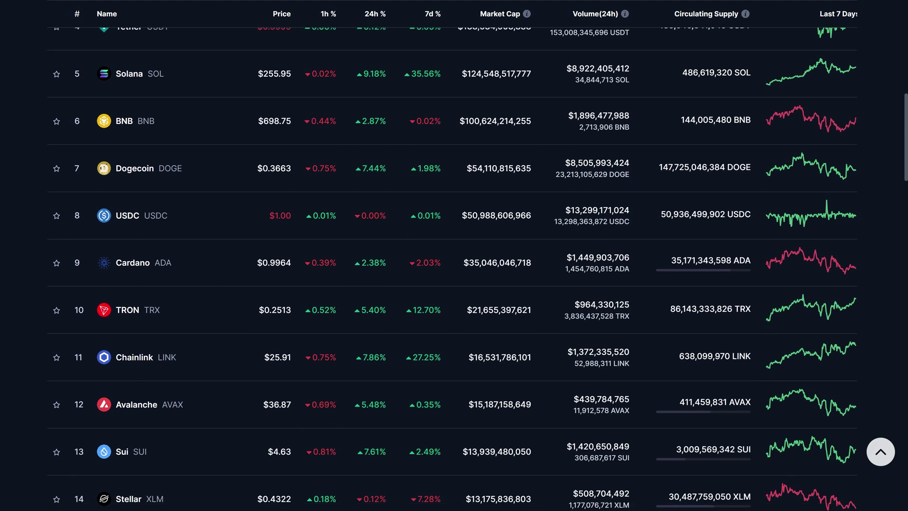
scroll(454, 255, "up", 7)
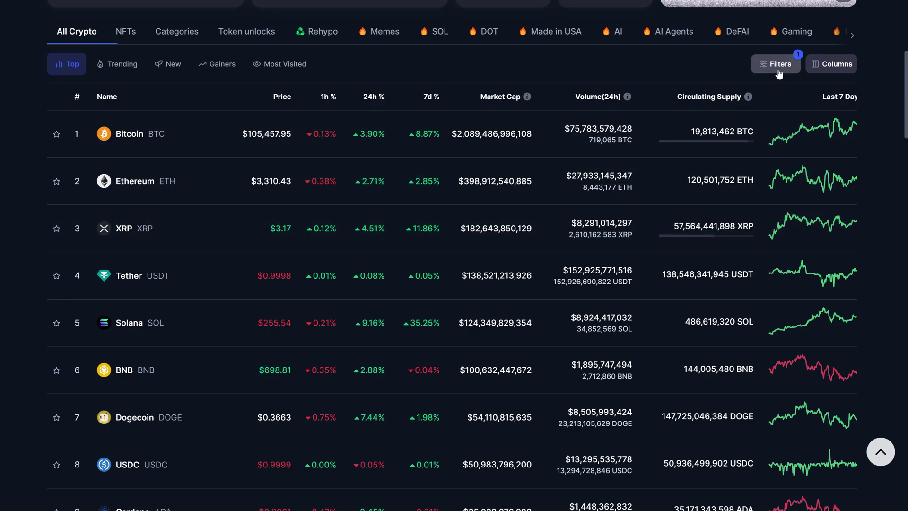
Cap the market cap at 1,000,000,000 and scroll through the filtered coins
left_click(778, 68)
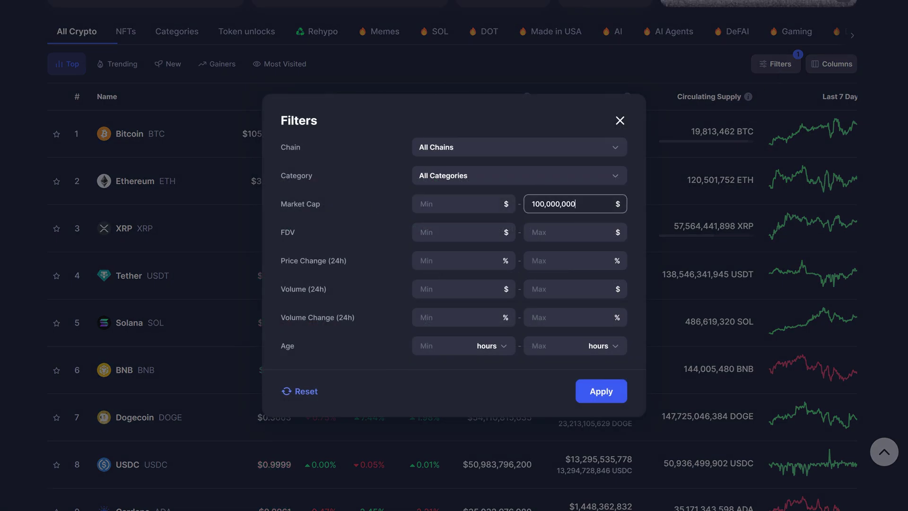
type("0")
left_click(621, 400)
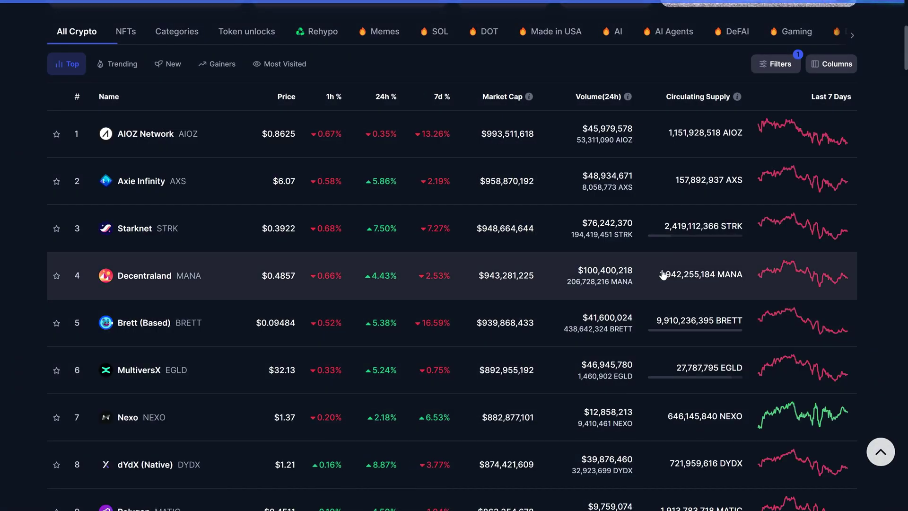
scroll(699, 217, "down", 1)
scroll(807, 290, "down", 5)
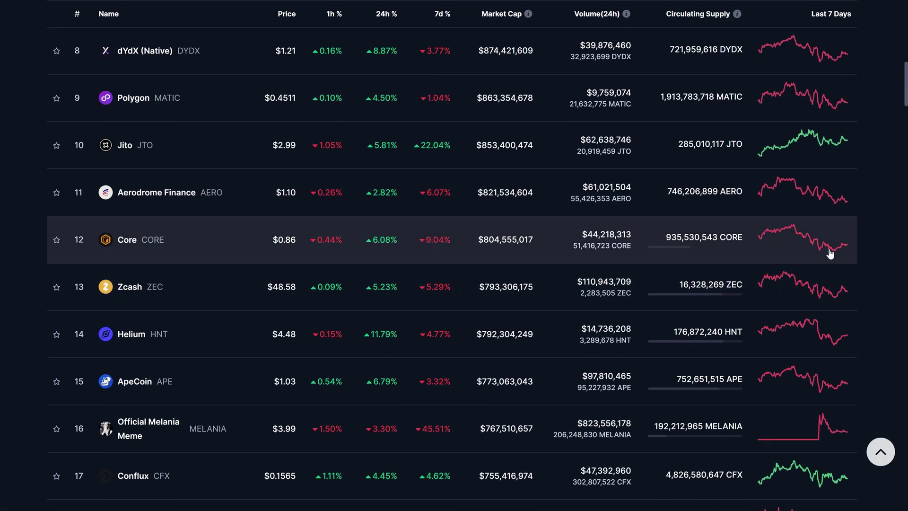
scroll(782, 251, "down", 5)
scroll(894, 252, "down", 5)
scroll(892, 251, "down", 5)
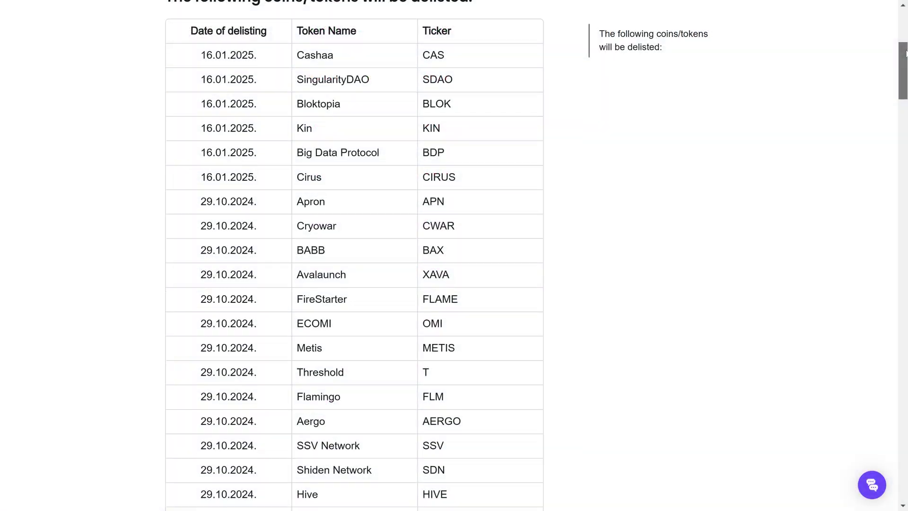
left_click_drag(906, 53, 906, 137)
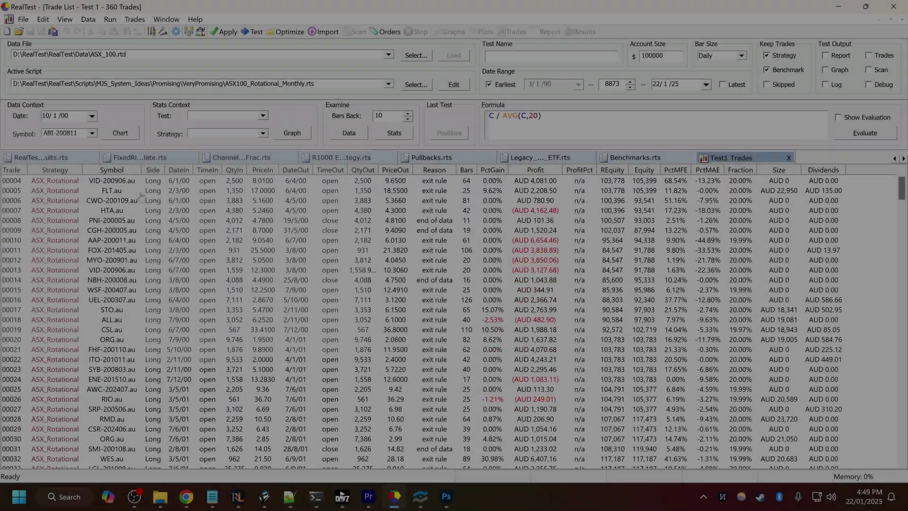
scroll(141, 196, "down", 20)
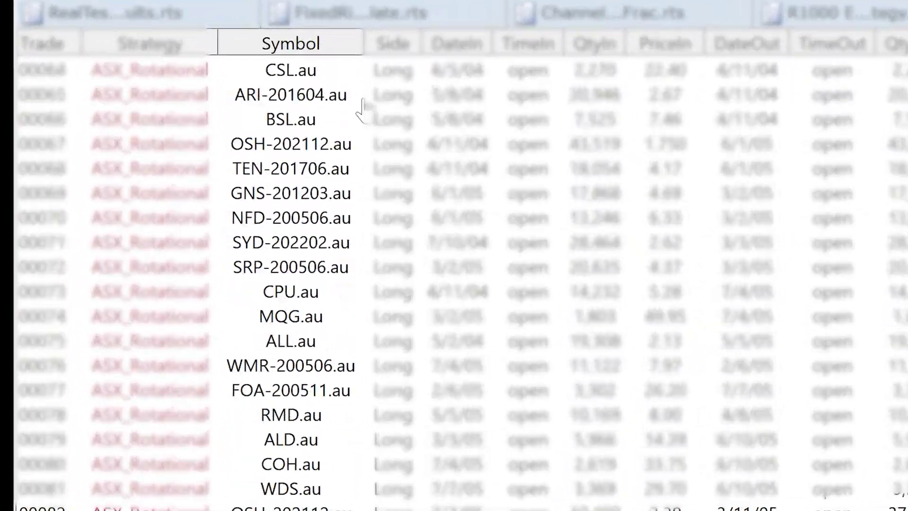
scroll(361, 107, "down", 20)
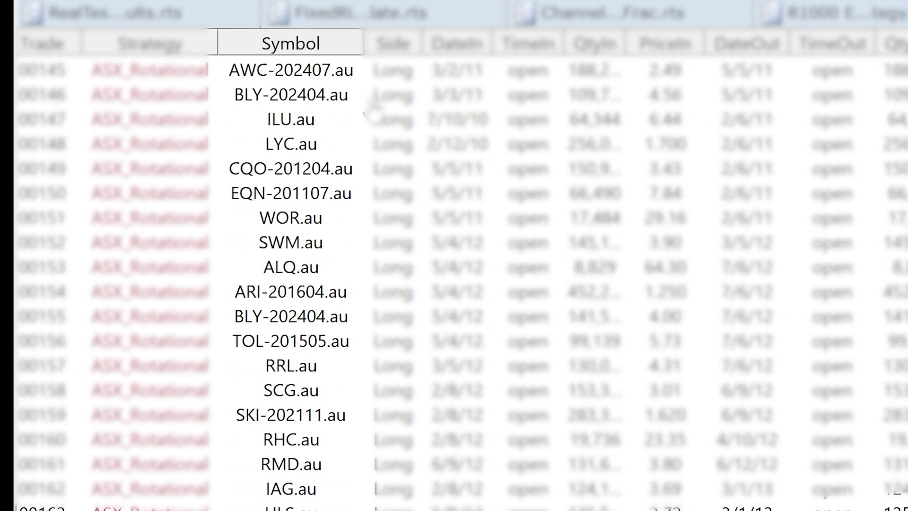
scroll(376, 113, "down", 20)
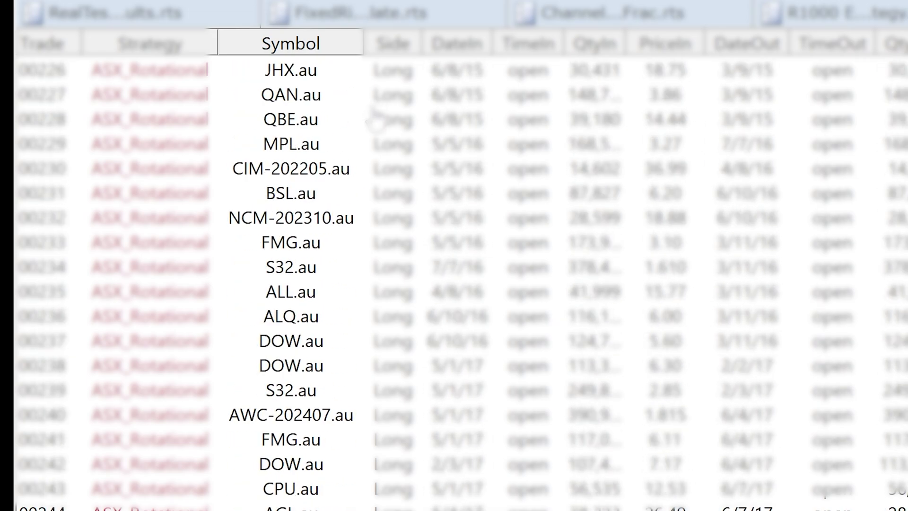
scroll(376, 134, "down", 7)
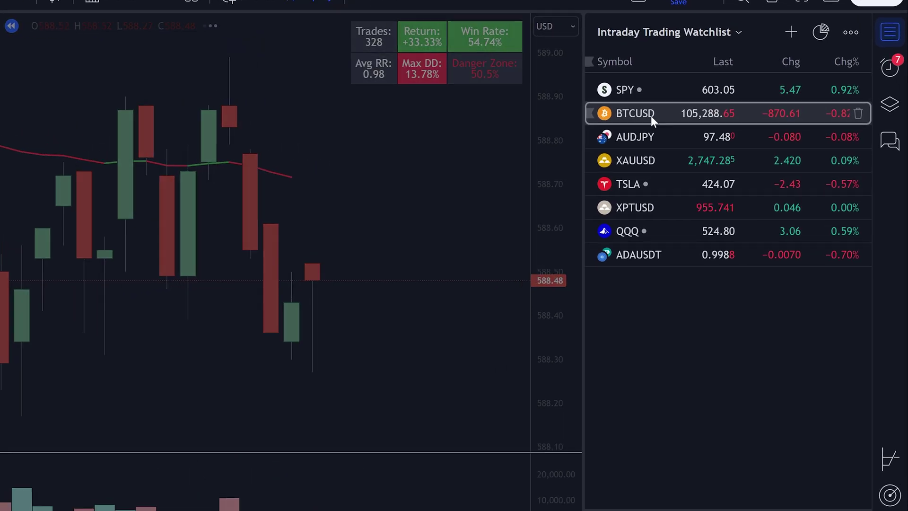
Switch the chart to BTCUSD, then AUDJPY, then XAUUSD gold
left_click(652, 115)
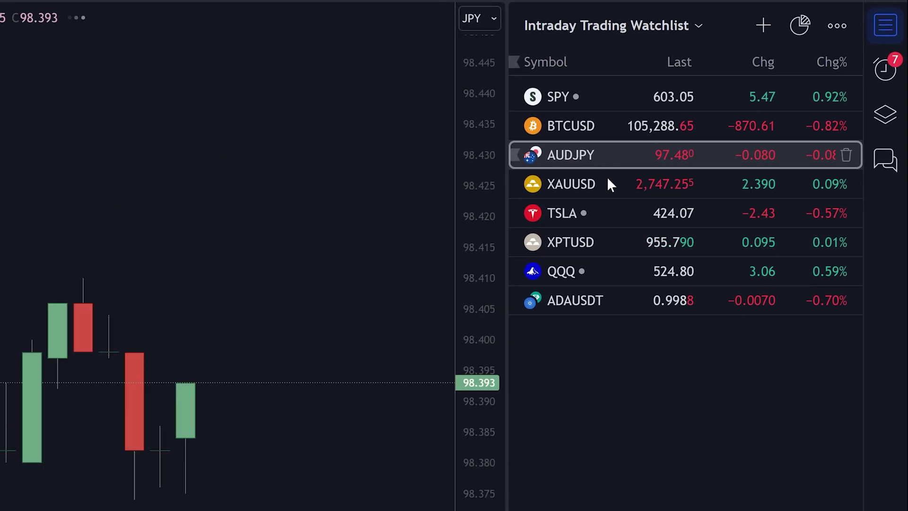
left_click(597, 182)
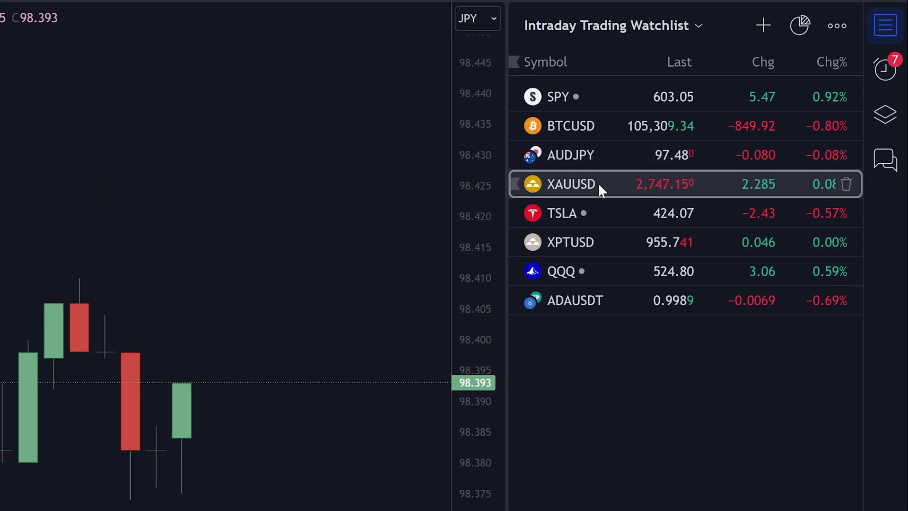
left_click(613, 215)
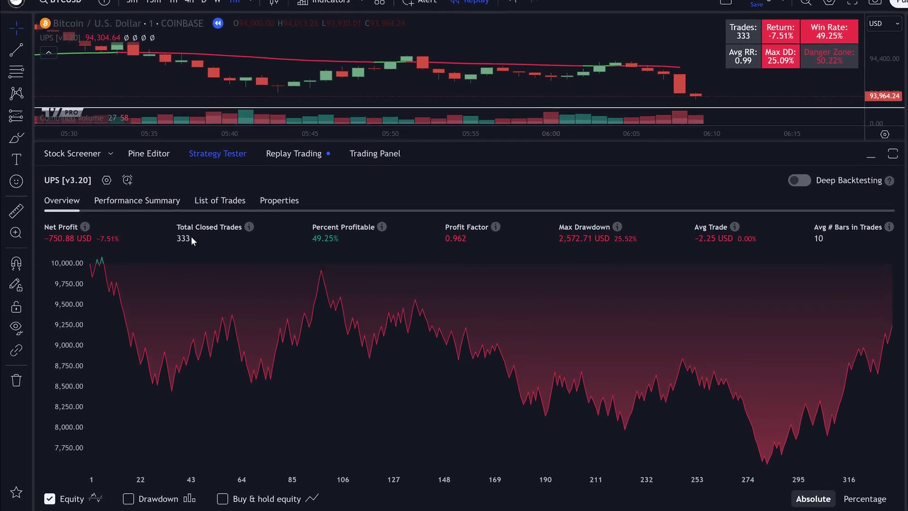
Scroll through the strategy's Performance Summary statistics
left_click(157, 202)
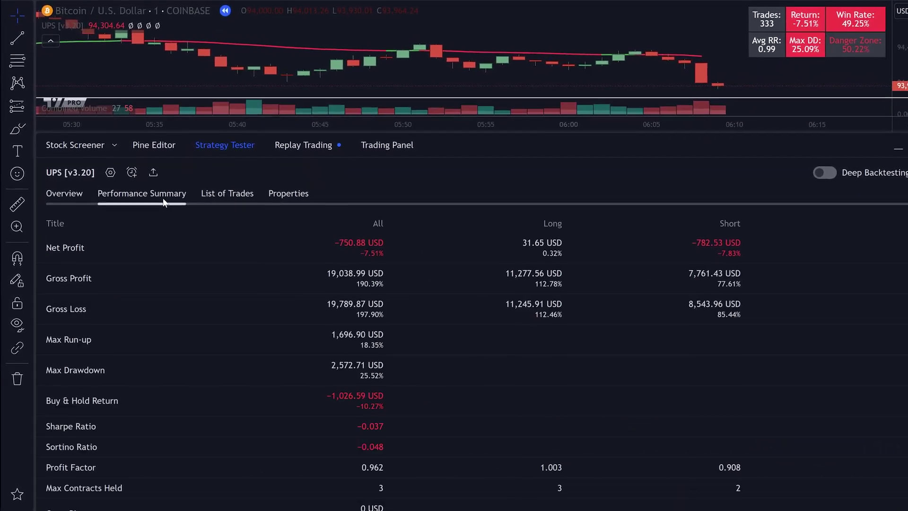
scroll(873, 247, "down", 3)
scroll(454, 360, "down", 4)
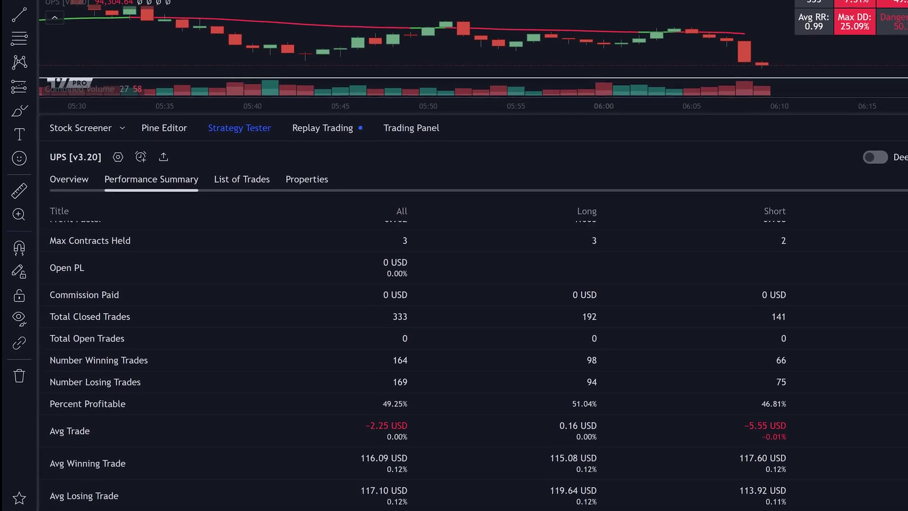
scroll(454, 360, "up", 5)
scroll(454, 359, "down", 3)
scroll(454, 359, "down", 4)
scroll(454, 359, "down", 3)
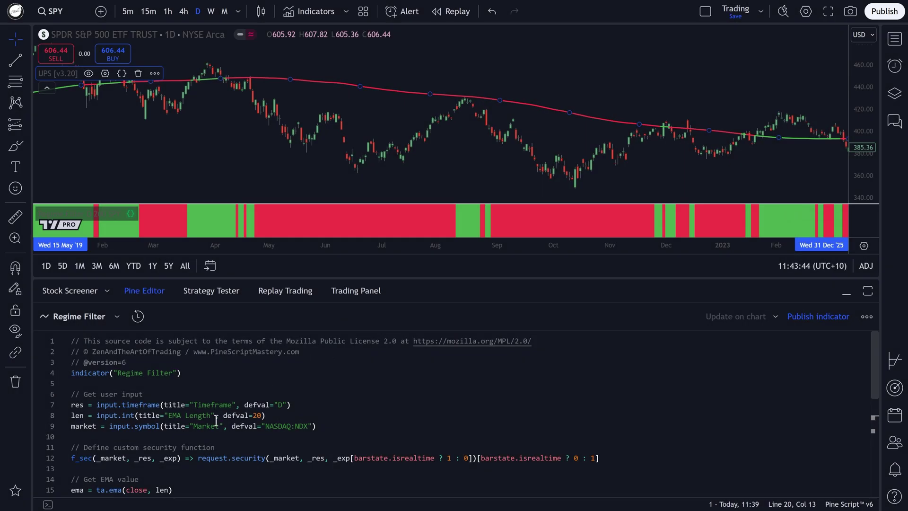
scroll(216, 421, "down", 1)
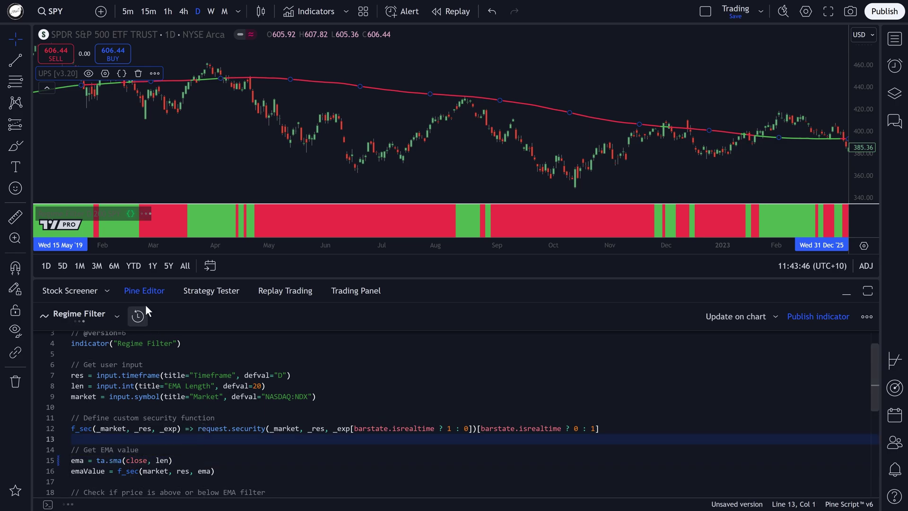
Close the Pine Editor and scroll the SPY chart through time to review the green and red regime bands
left_click(148, 286)
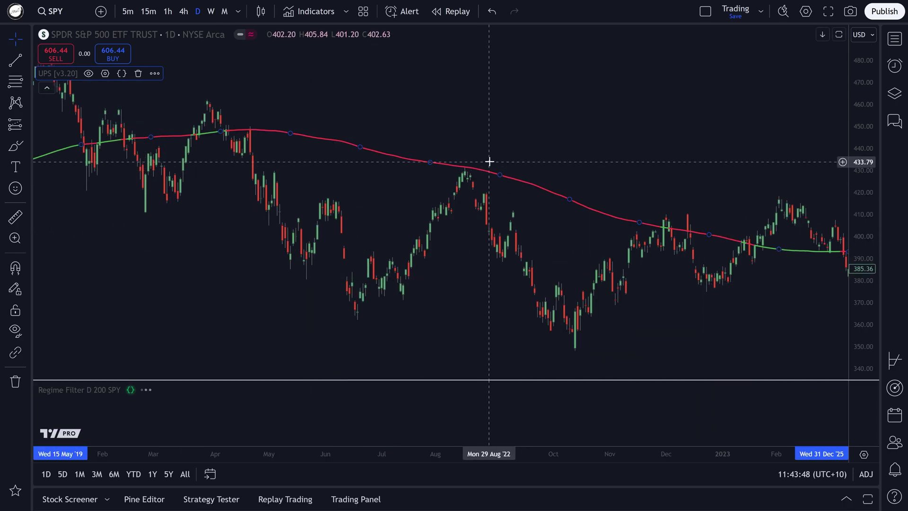
scroll(505, 134, "left", 15)
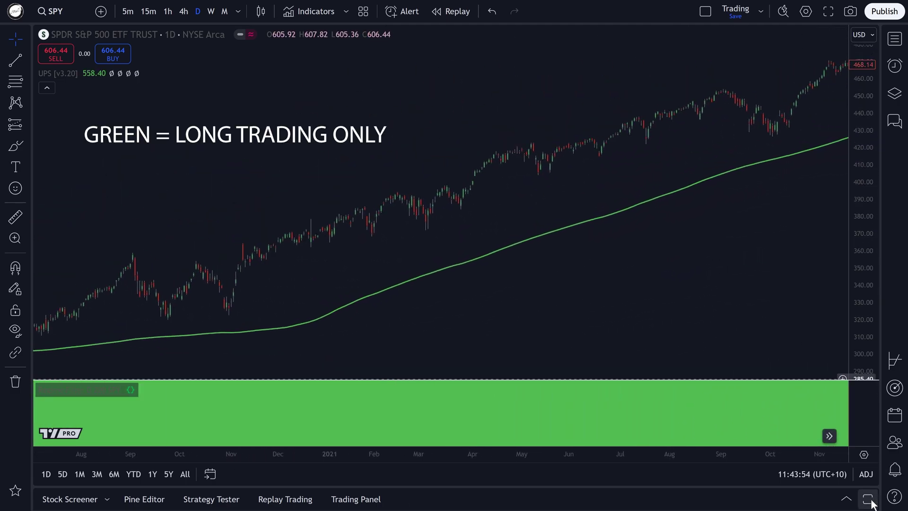
scroll(454, 212, "right", 10)
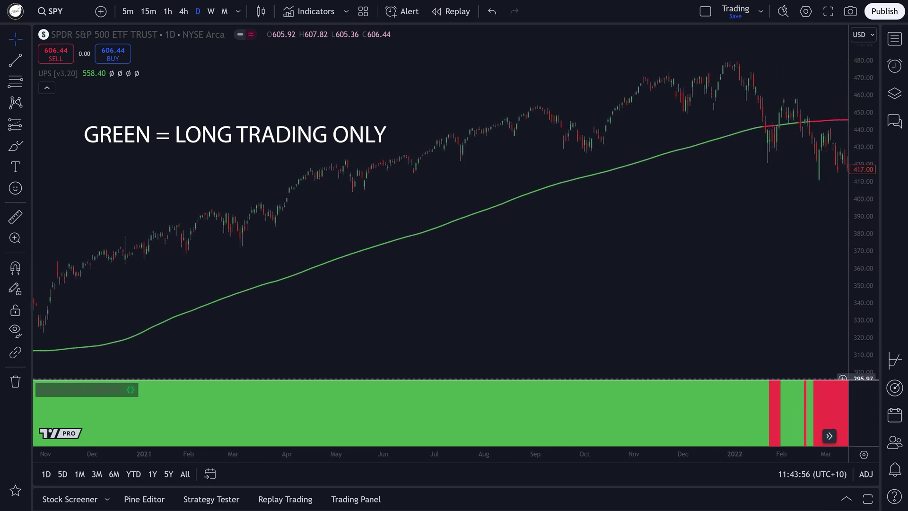
scroll(454, 213, "right", 15)
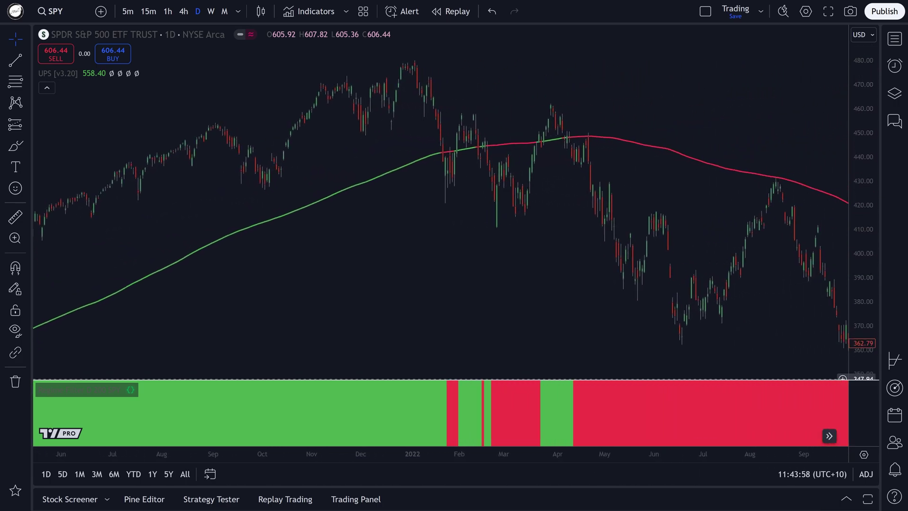
scroll(454, 213, "right", 15)
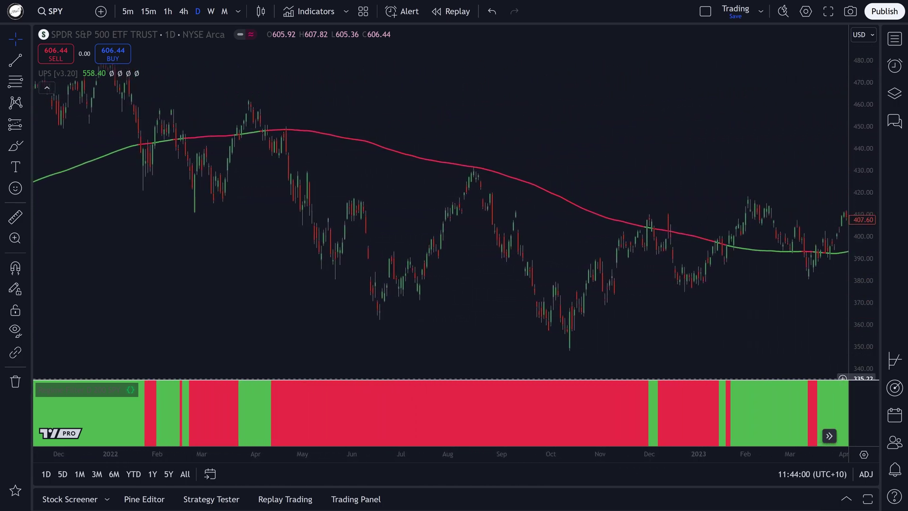
scroll(454, 213, "right", 2)
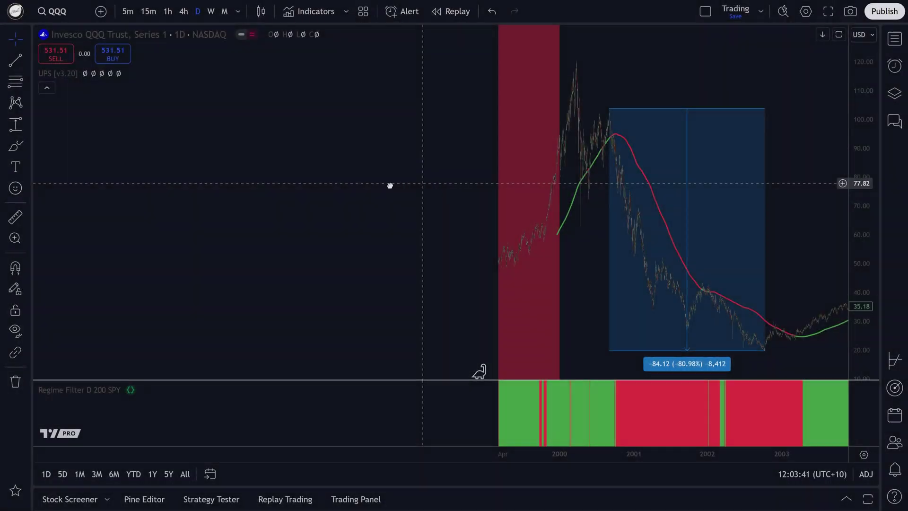
Scroll the QQQ chart forward through time alongside the Regime Filter bands
scroll(683, 184, "right", 10)
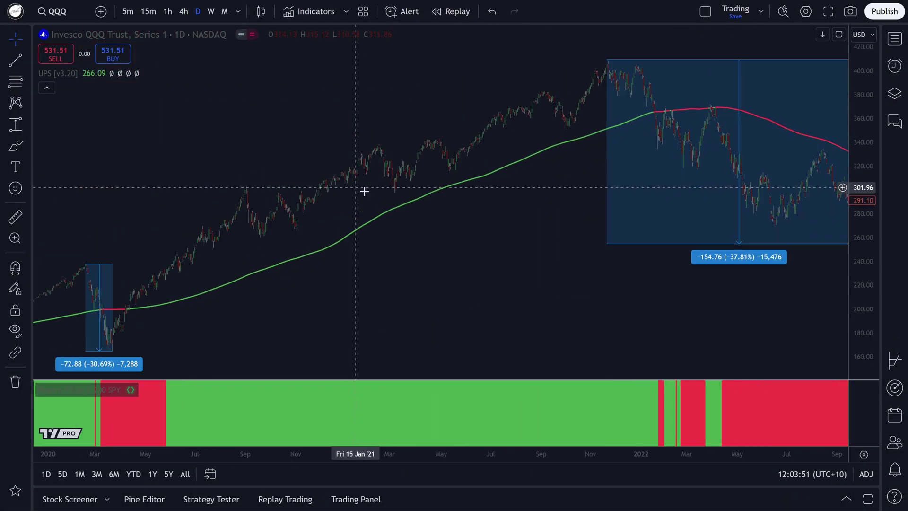
scroll(364, 190, "right", 10)
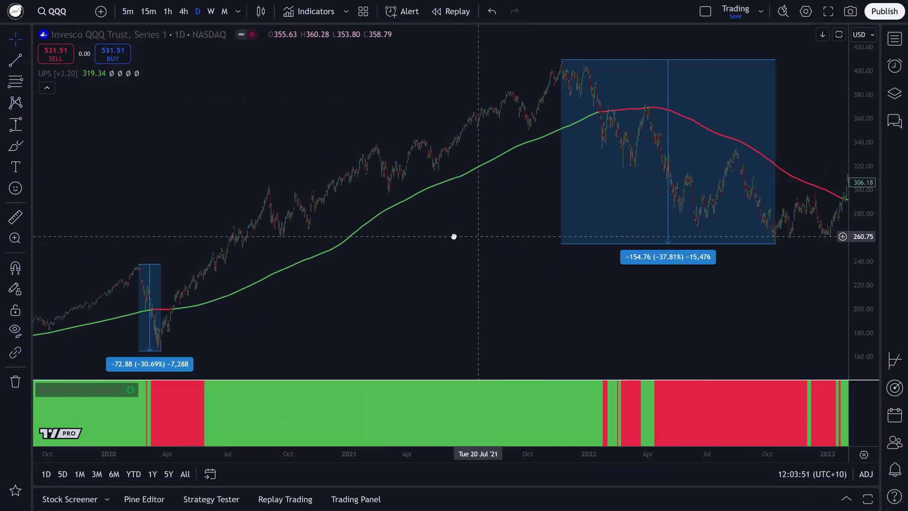